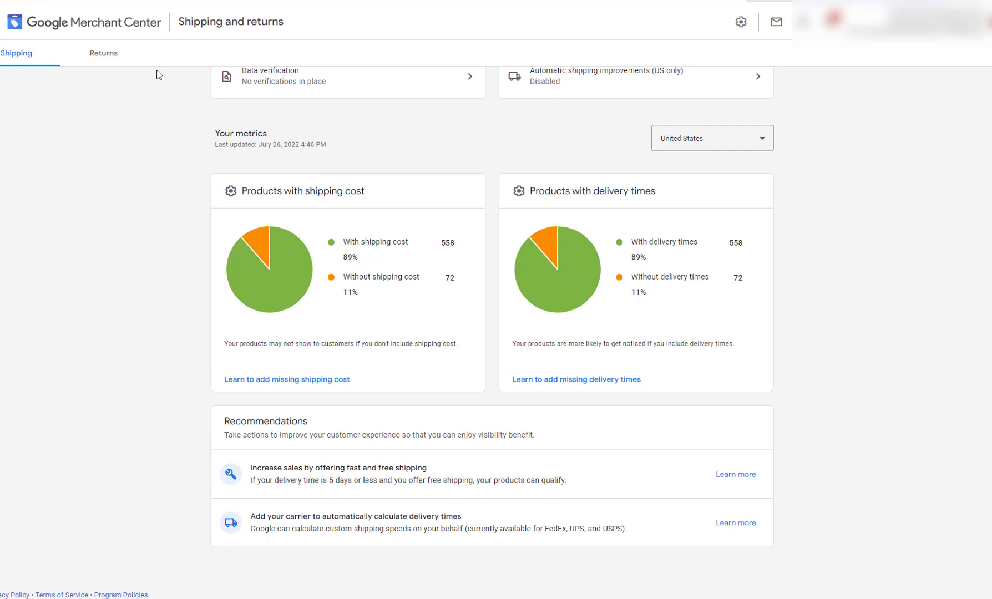
Step: Read through the help article on free and fast shipping
{"action": "scroll", "coordinate": [299, 158], "scroll_direction": "up", "scroll_amount": 2}
{"action": "scroll", "coordinate": [302, 160], "scroll_direction": "down", "scroll_amount": 2}
{"action": "left_click", "coordinate": [735, 474]}
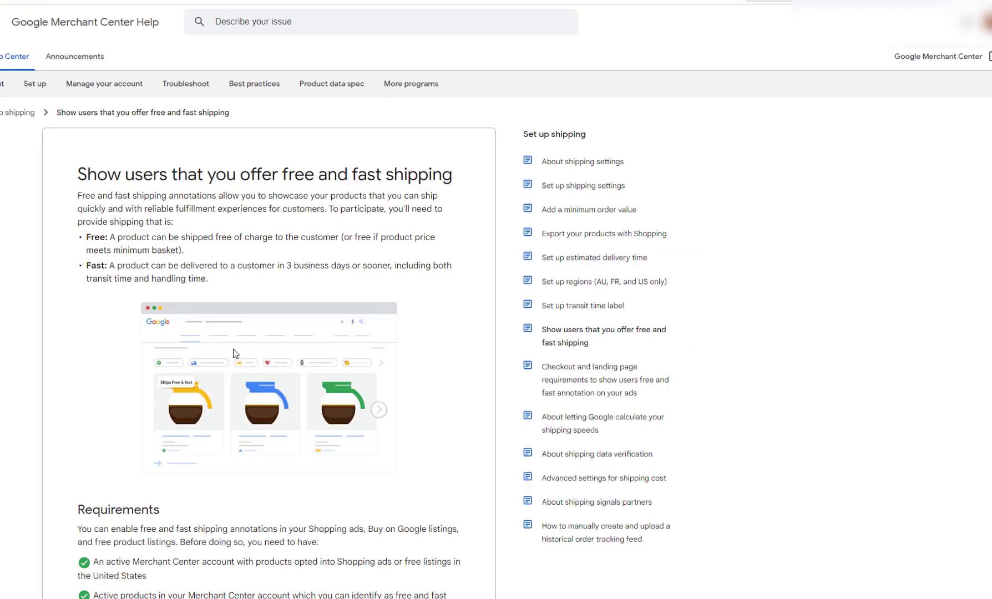
{"action": "scroll", "coordinate": [107, 206], "scroll_direction": "down", "scroll_amount": 10}
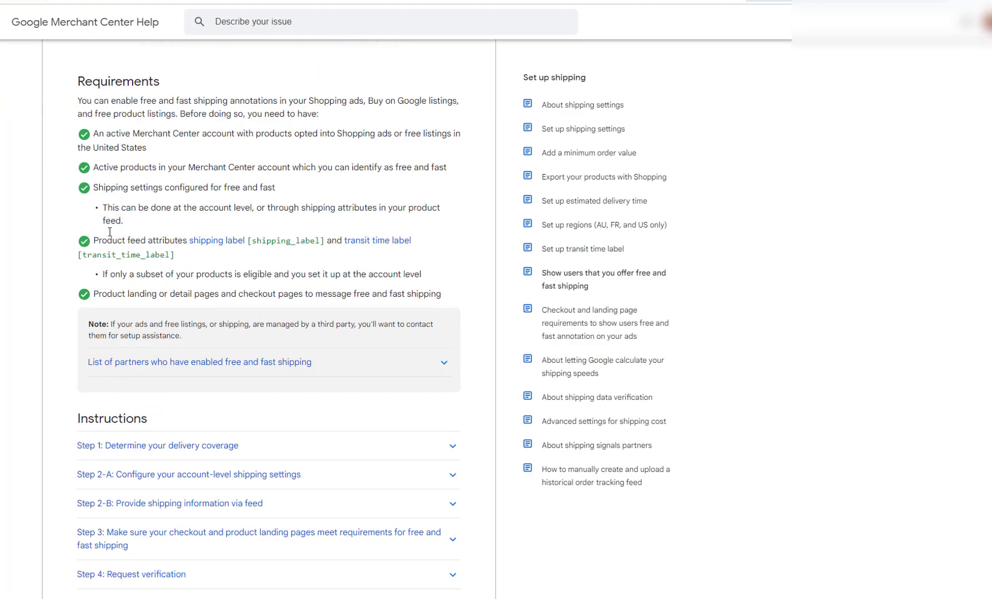
{"action": "scroll", "coordinate": [110, 235], "scroll_direction": "down", "scroll_amount": 5}
{"action": "scroll", "coordinate": [109, 235], "scroll_direction": "up", "scroll_amount": 8}
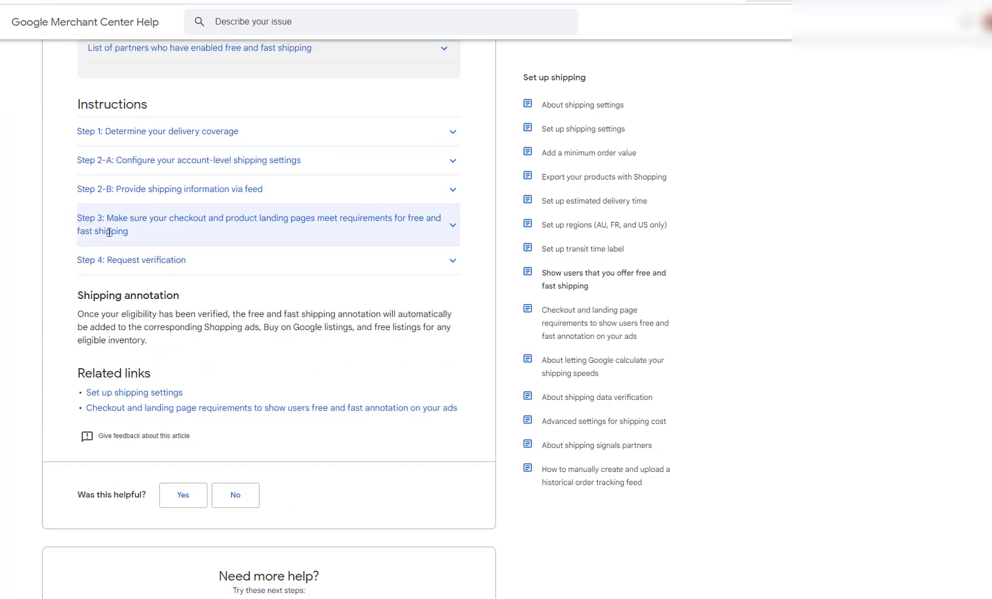
{"action": "scroll", "coordinate": [109, 235], "scroll_direction": "up", "scroll_amount": 6}
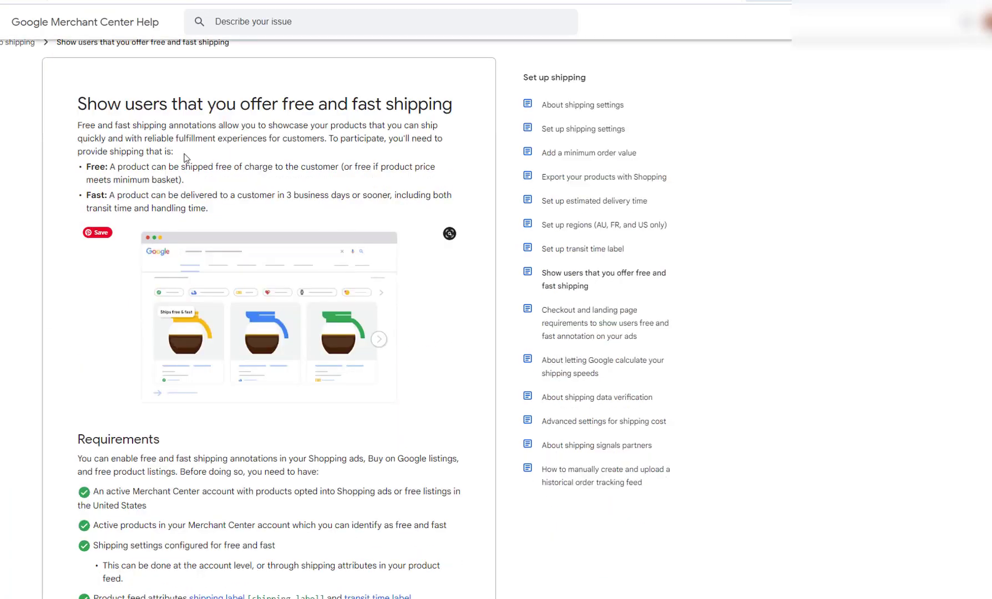
{"action": "scroll", "coordinate": [222, 191], "scroll_direction": "up", "scroll_amount": 2}
{"action": "scroll", "coordinate": [144, 188], "scroll_direction": "down", "scroll_amount": 4}
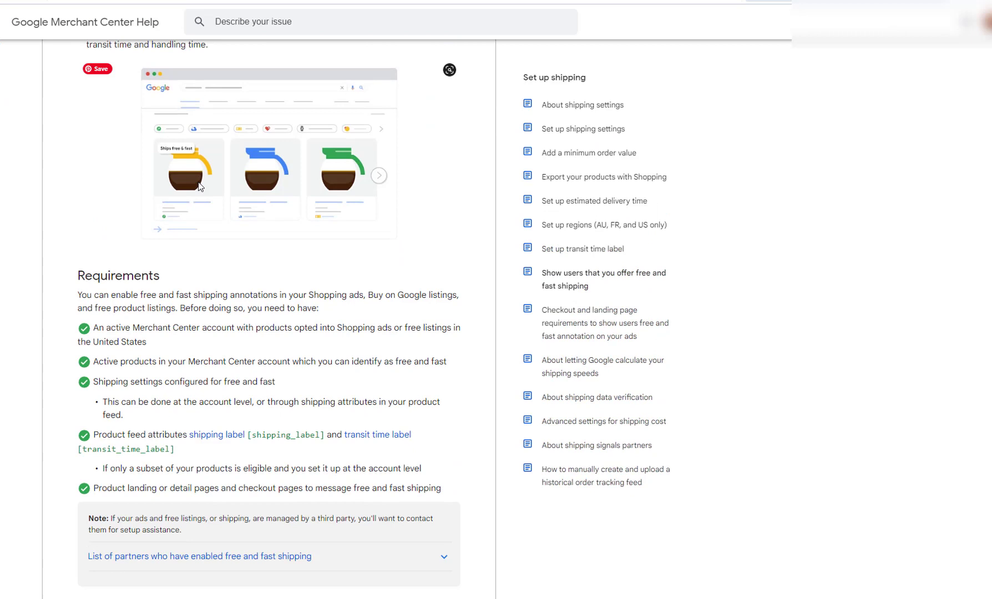
{"action": "scroll", "coordinate": [193, 180], "scroll_direction": "up", "scroll_amount": 4}
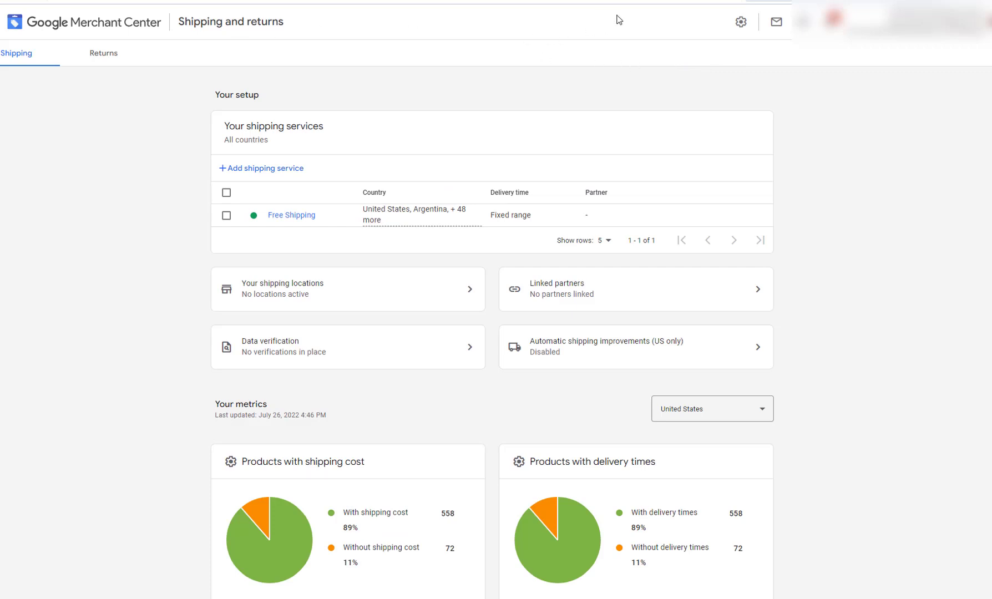
Step: Visit the account overview, then return to the Shipping and returns page
{"action": "left_click", "coordinate": [741, 22]}
{"action": "left_click", "coordinate": [676, 78]}
{"action": "left_click", "coordinate": [13, 22]}
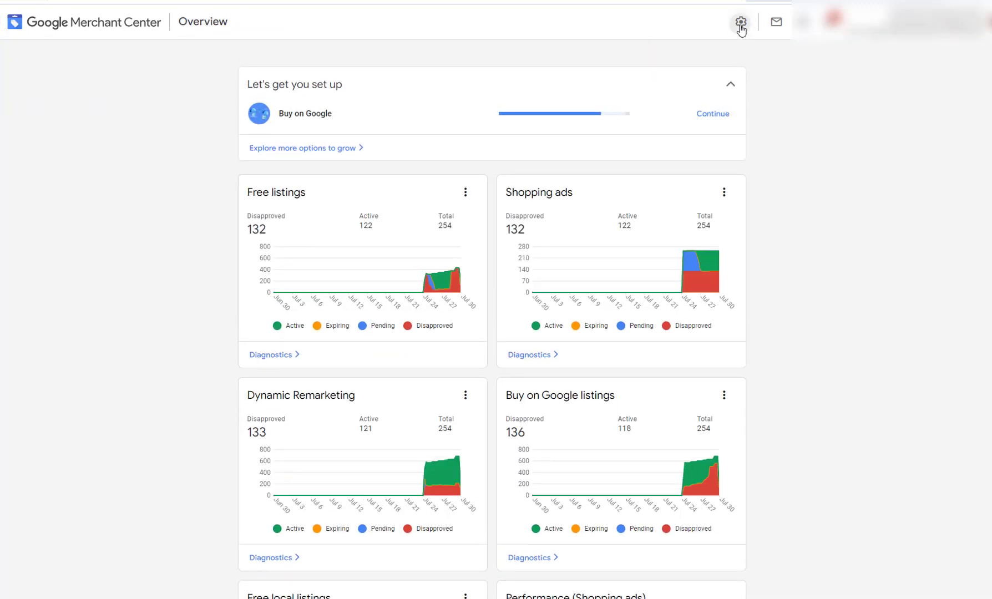
{"action": "left_click", "coordinate": [741, 21]}
{"action": "left_click", "coordinate": [691, 70]}
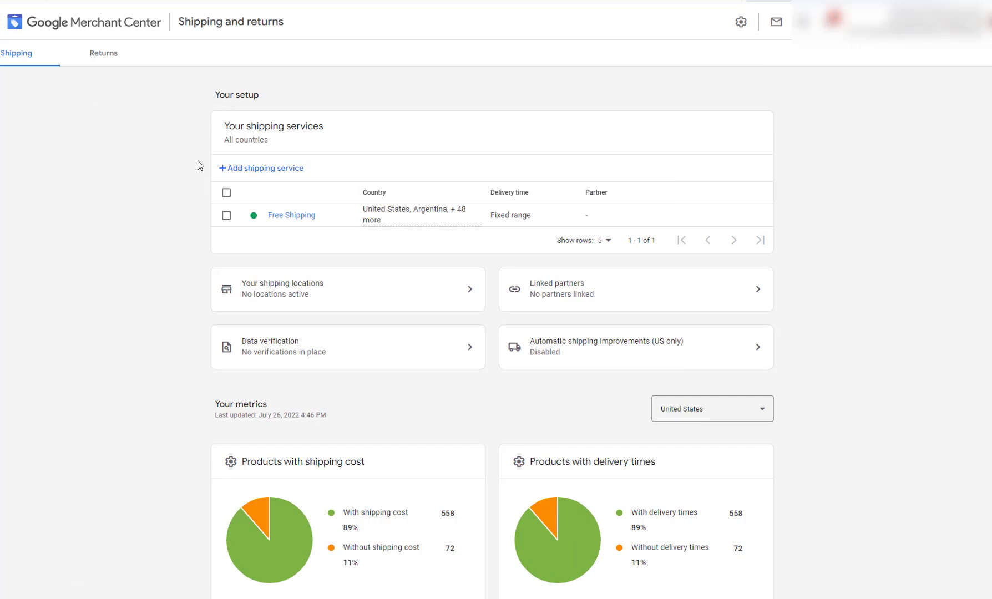
Step: Review the existing Free Shipping service's settings, then go back to Shipping and returns
{"action": "left_click", "coordinate": [281, 217]}
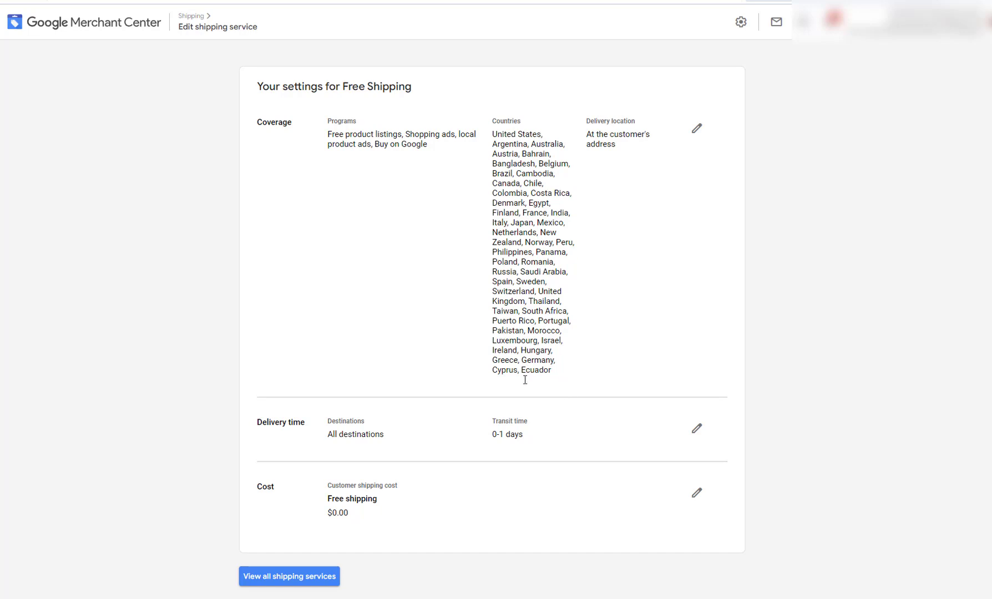
{"action": "scroll", "coordinate": [488, 455], "scroll_direction": "down", "scroll_amount": 1}
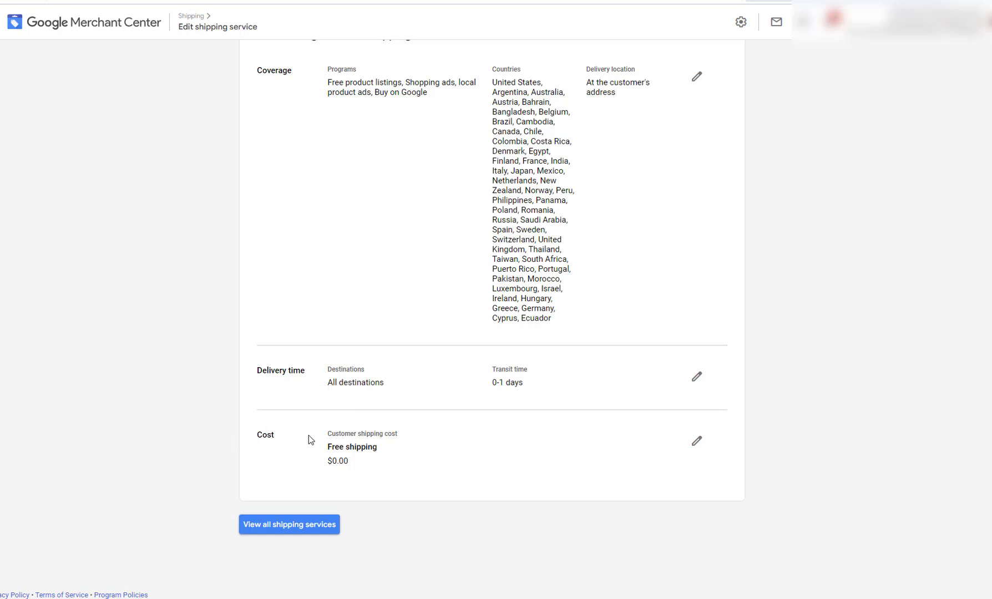
{"action": "left_click", "coordinate": [310, 525]}
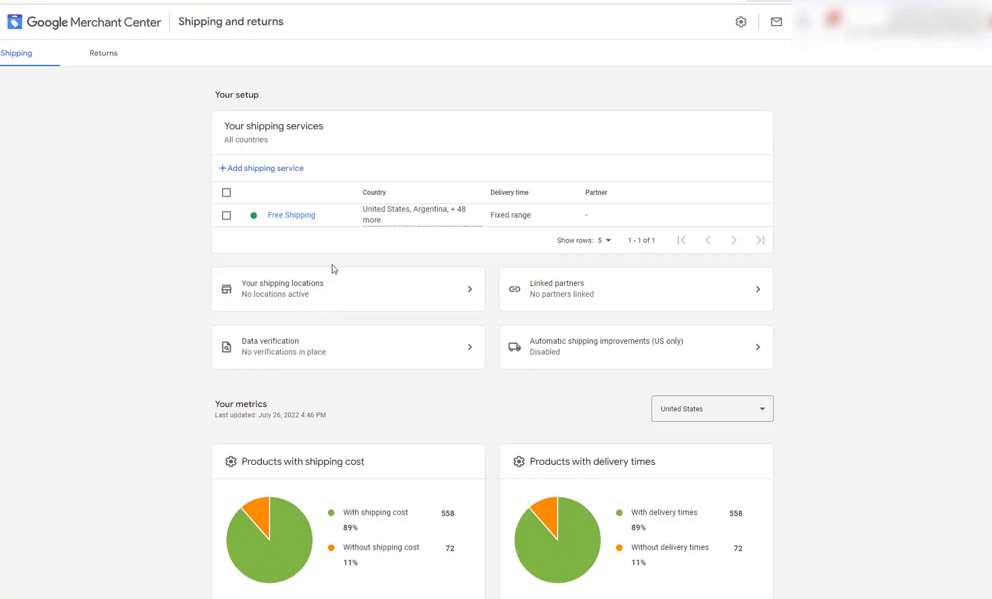
{"action": "scroll", "coordinate": [595, 286], "scroll_direction": "down", "scroll_amount": 3}
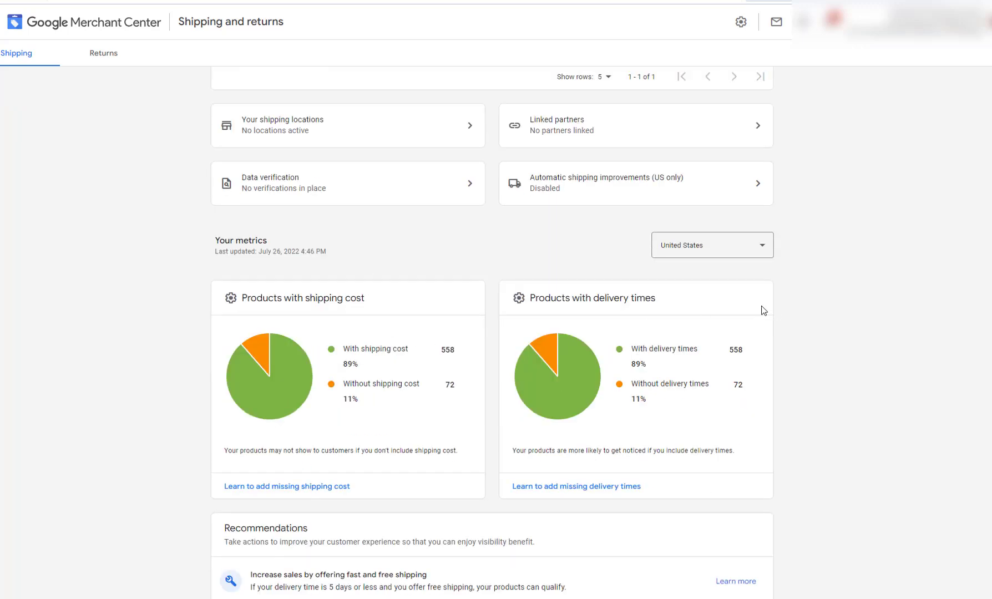
{"action": "scroll", "coordinate": [535, 267], "scroll_direction": "down", "scroll_amount": 2}
{"action": "scroll", "coordinate": [351, 287], "scroll_direction": "up", "scroll_amount": 3}
{"action": "scroll", "coordinate": [351, 287], "scroll_direction": "up", "scroll_amount": 2}
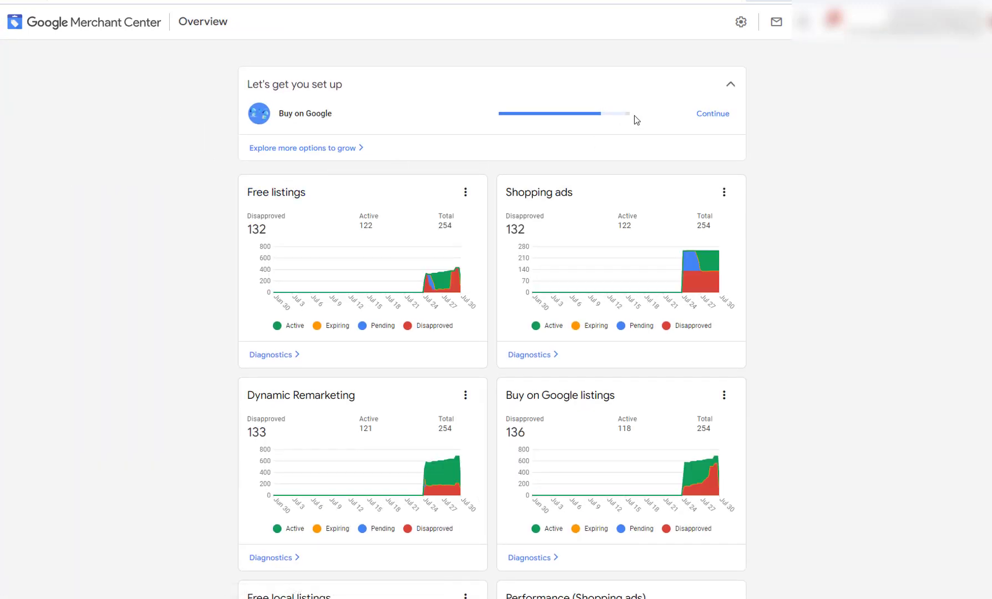
{"action": "left_click", "coordinate": [740, 22]}
{"action": "left_click", "coordinate": [678, 75]}
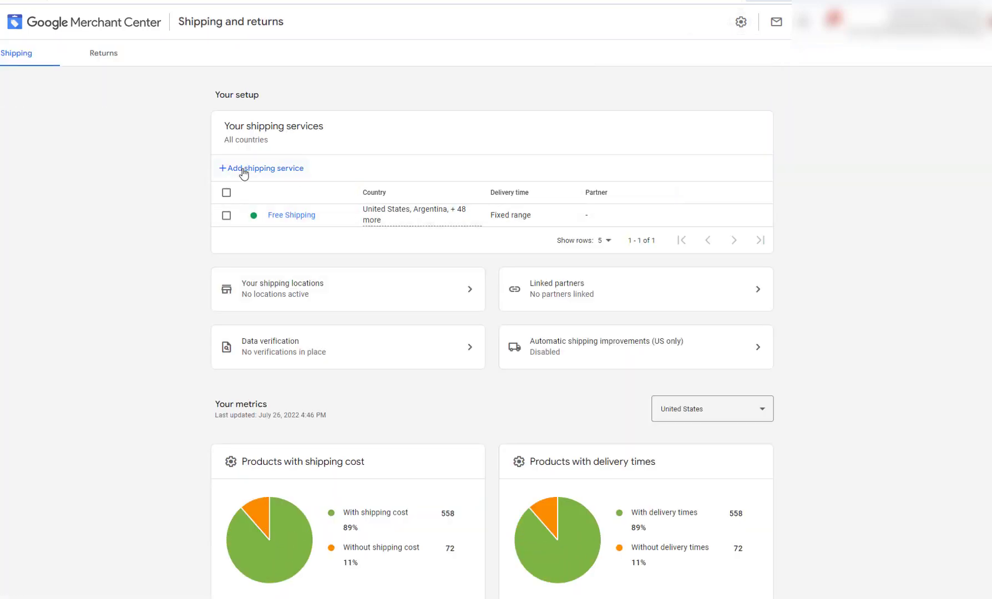
Step: Add a new shipping service named Freeshipping_1
{"action": "left_click", "coordinate": [294, 173]}
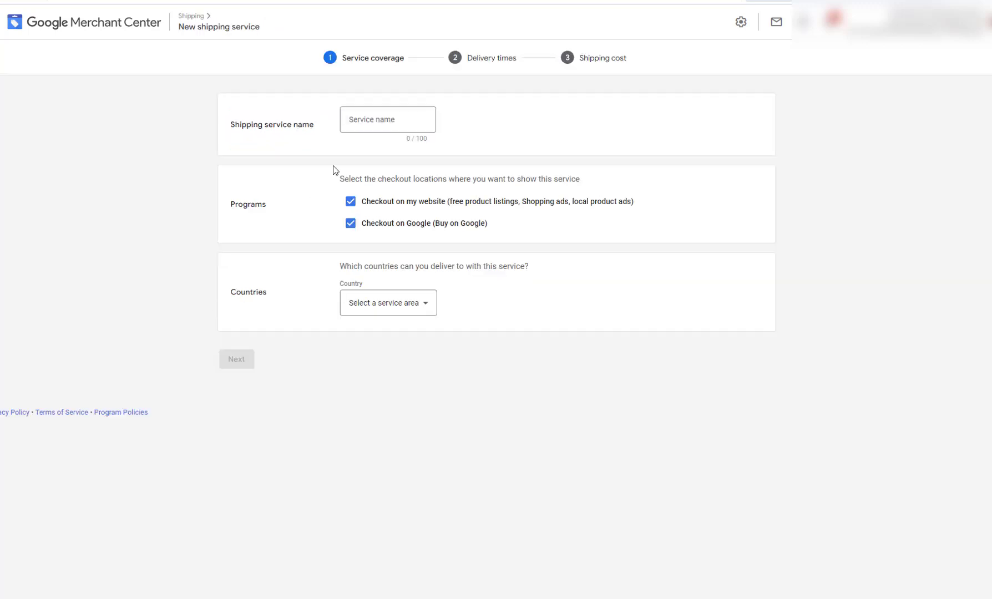
{"action": "left_click", "coordinate": [389, 119]}
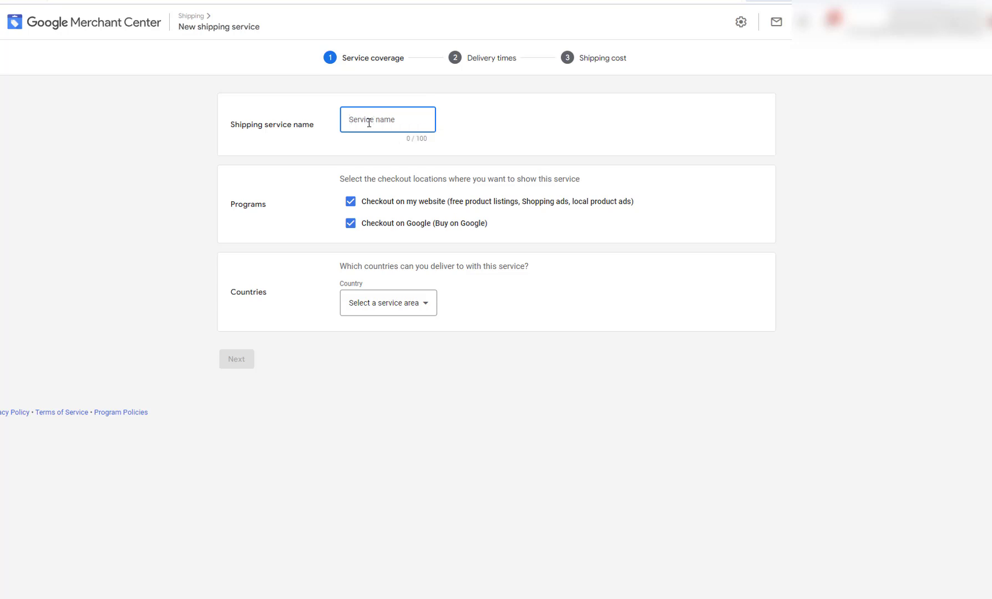
{"action": "type", "text": "Freeshipping_"}
{"action": "type", "text": "1"}
Step: Set United States as the delivery country and submit the coverage
{"action": "left_click", "coordinate": [390, 303]}
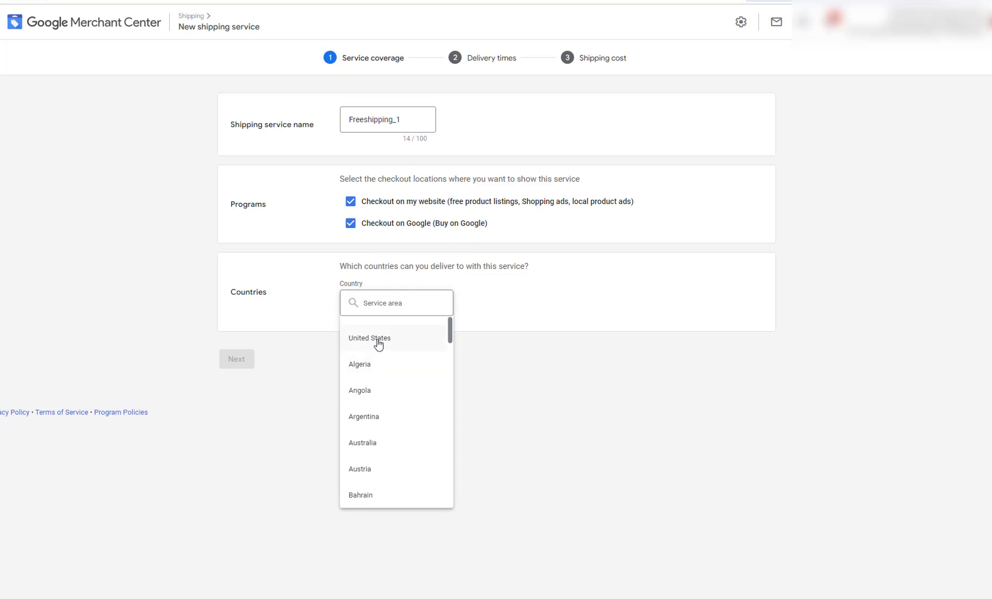
{"action": "left_click", "coordinate": [392, 340]}
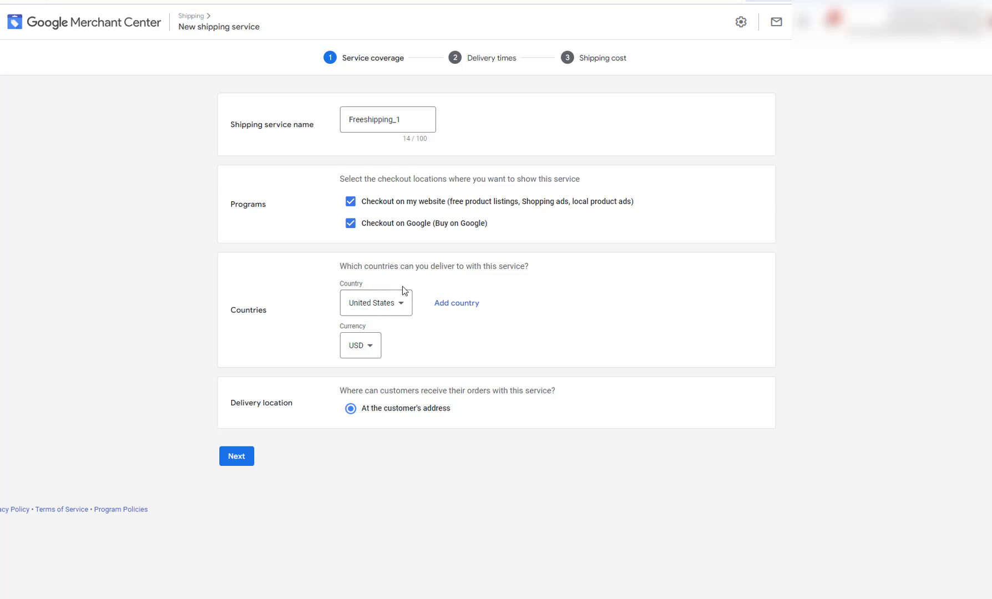
{"action": "left_click", "coordinate": [452, 304]}
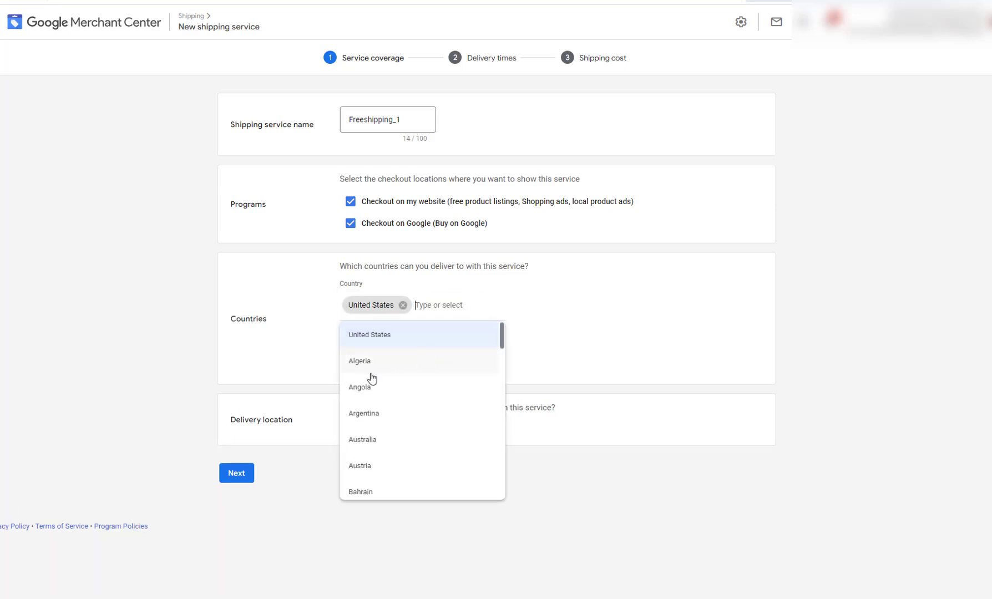
{"action": "scroll", "coordinate": [399, 432], "scroll_direction": "down", "scroll_amount": 5}
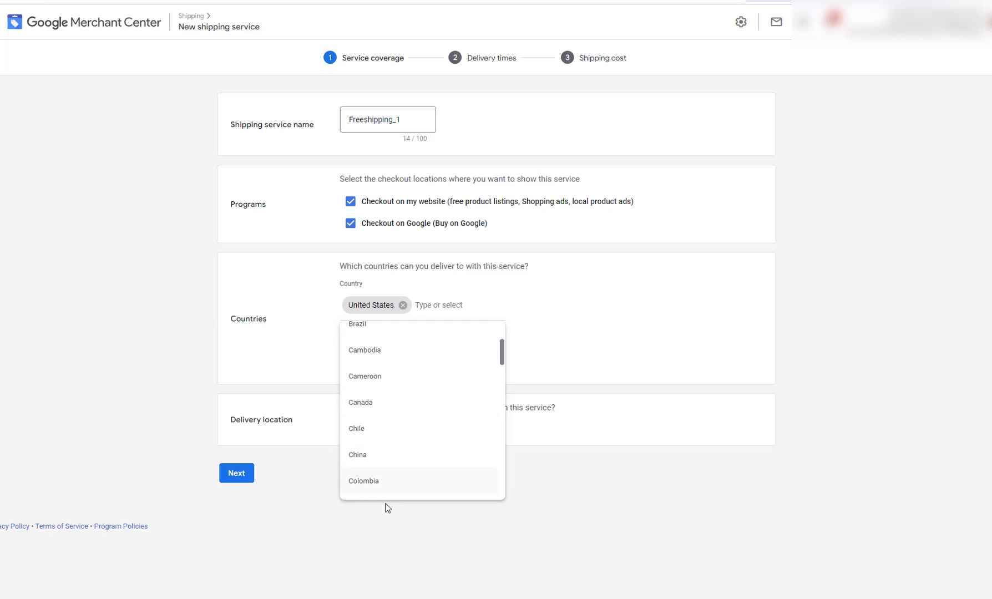
{"action": "left_click", "coordinate": [530, 336]}
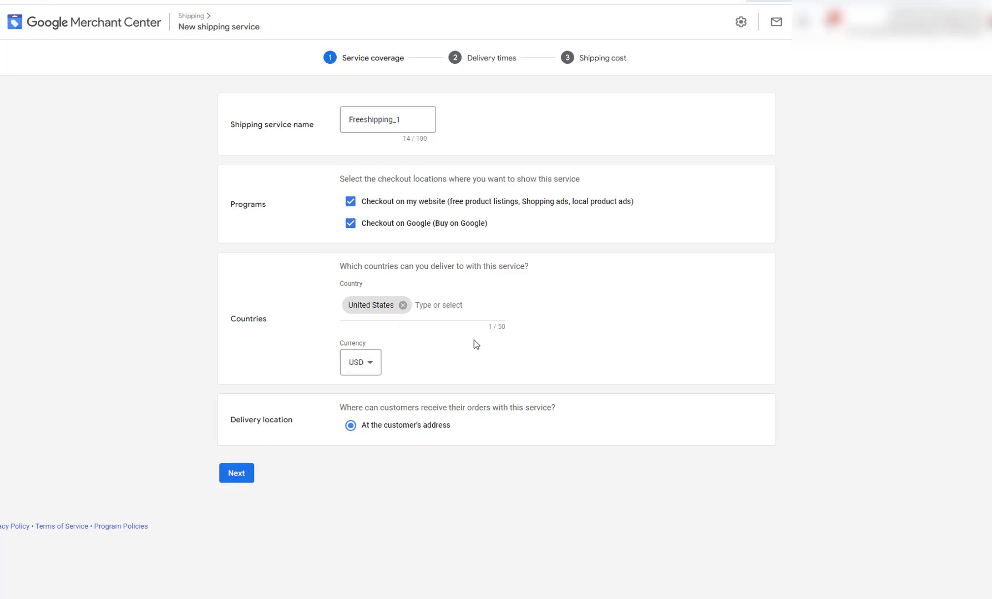
{"action": "left_click", "coordinate": [248, 473]}
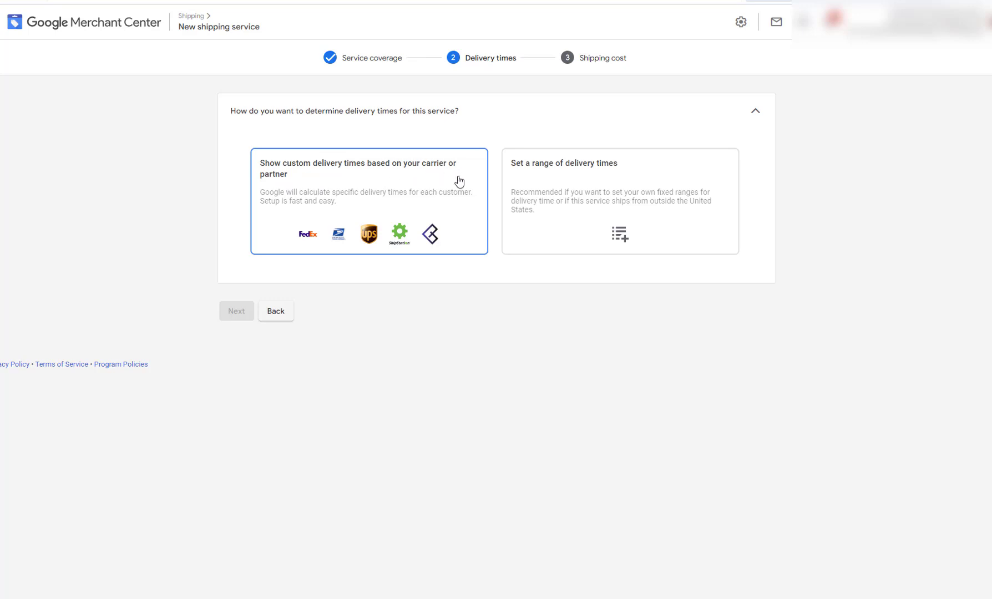
Step: Choose a fixed range of delivery times with 0–1 handling days, Mon – Sun
{"action": "left_click", "coordinate": [313, 238]}
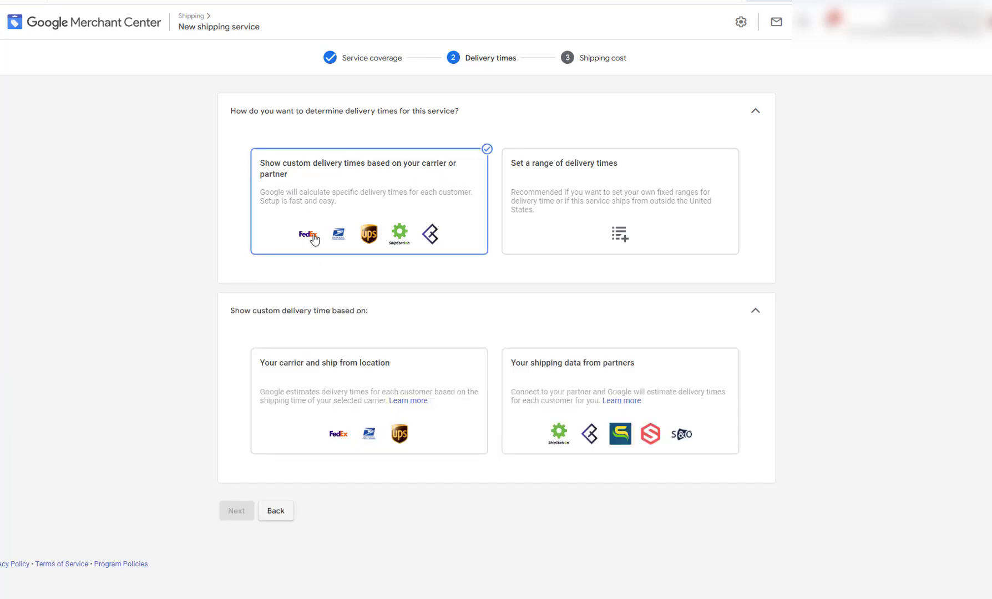
{"action": "left_click", "coordinate": [579, 227]}
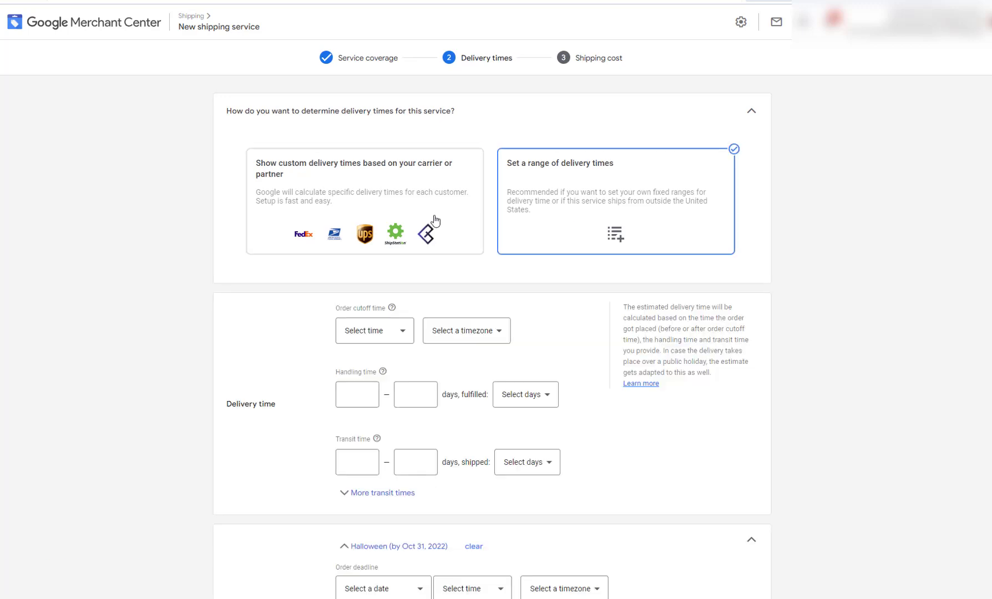
{"action": "scroll", "coordinate": [291, 254], "scroll_direction": "down", "scroll_amount": 2}
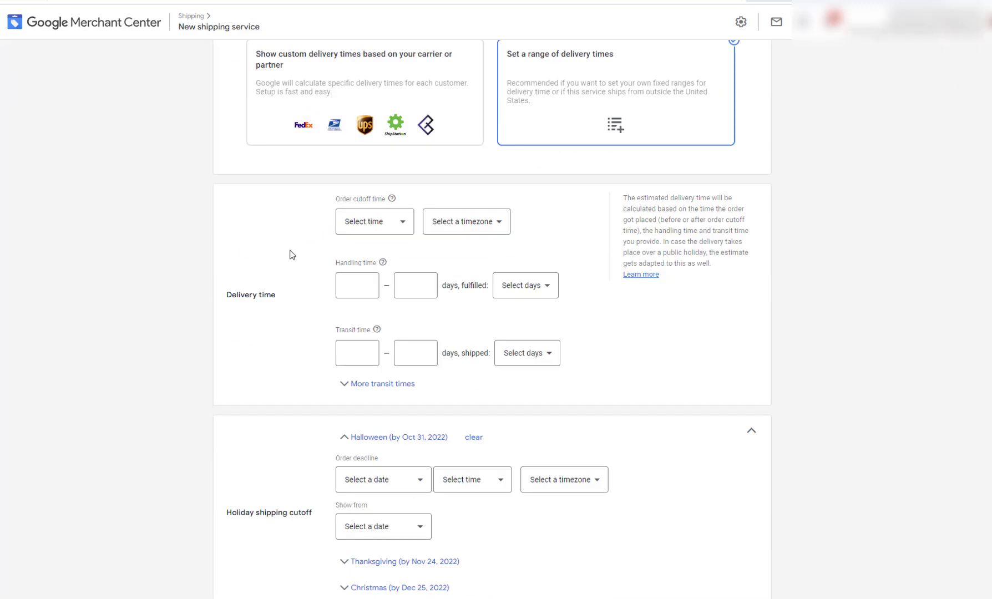
{"action": "left_click", "coordinate": [365, 286]}
{"action": "type", "text": "1"}
{"action": "left_click", "coordinate": [527, 288]}
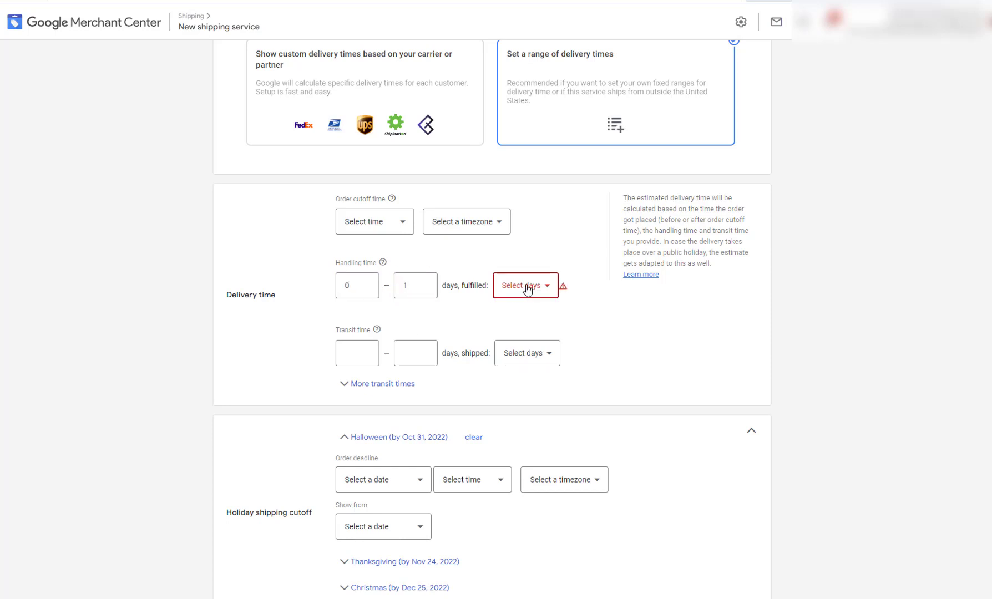
{"action": "left_click", "coordinate": [518, 346]}
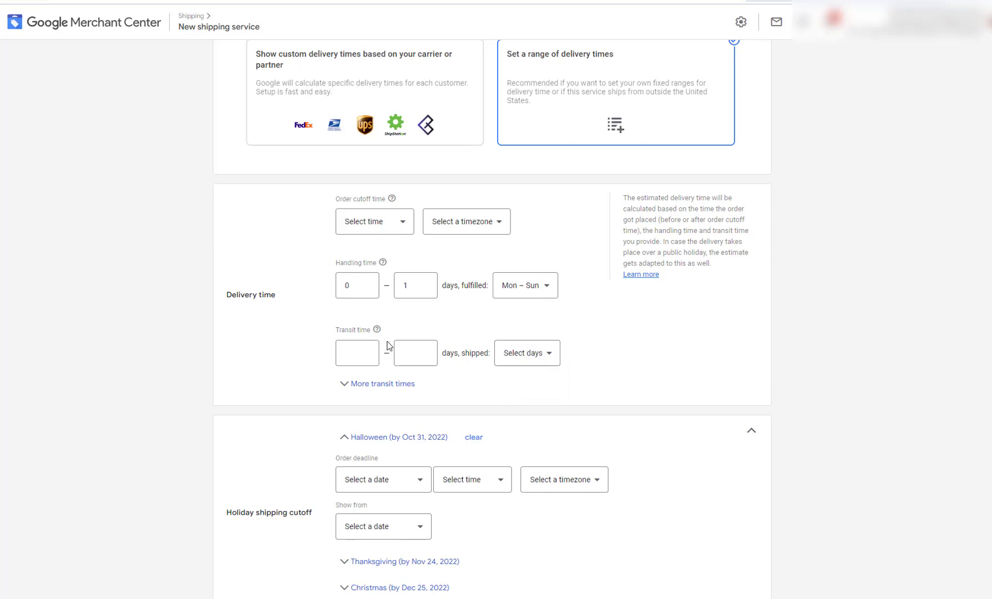
Step: Set transit time to 0–1 days on Mon – Sun
{"action": "left_click", "coordinate": [362, 351]}
{"action": "type", "text": "01"}
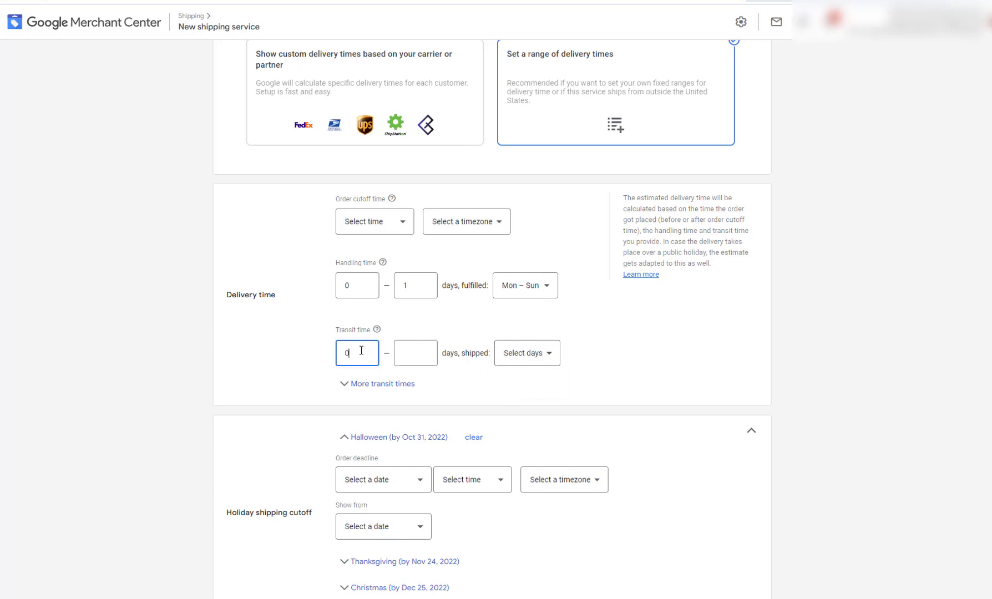
{"action": "left_click", "coordinate": [402, 351]}
{"action": "type", "text": "1"}
{"action": "left_click", "coordinate": [520, 355]}
{"action": "left_click", "coordinate": [519, 355]}
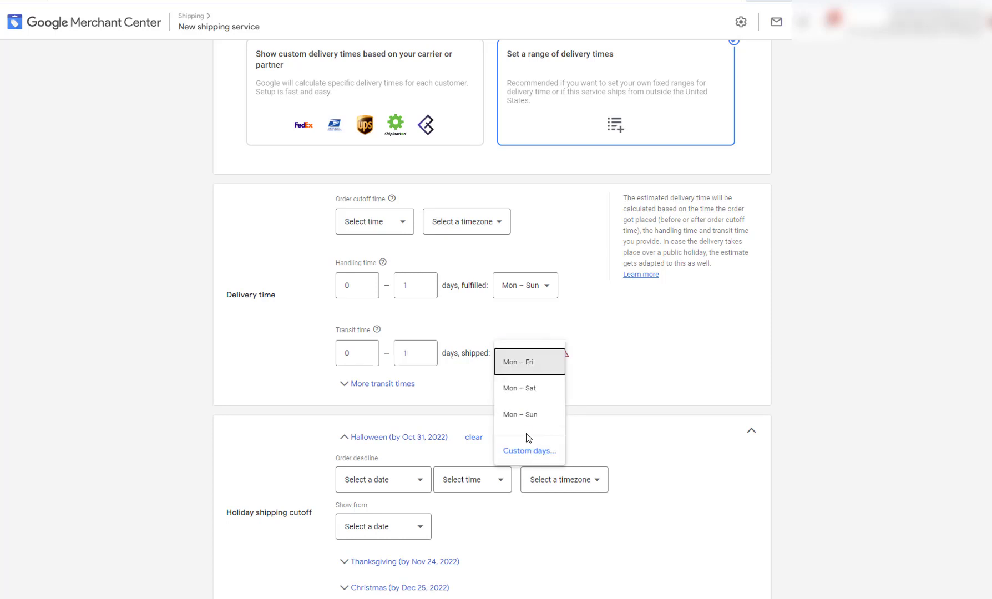
{"action": "left_click", "coordinate": [529, 415]}
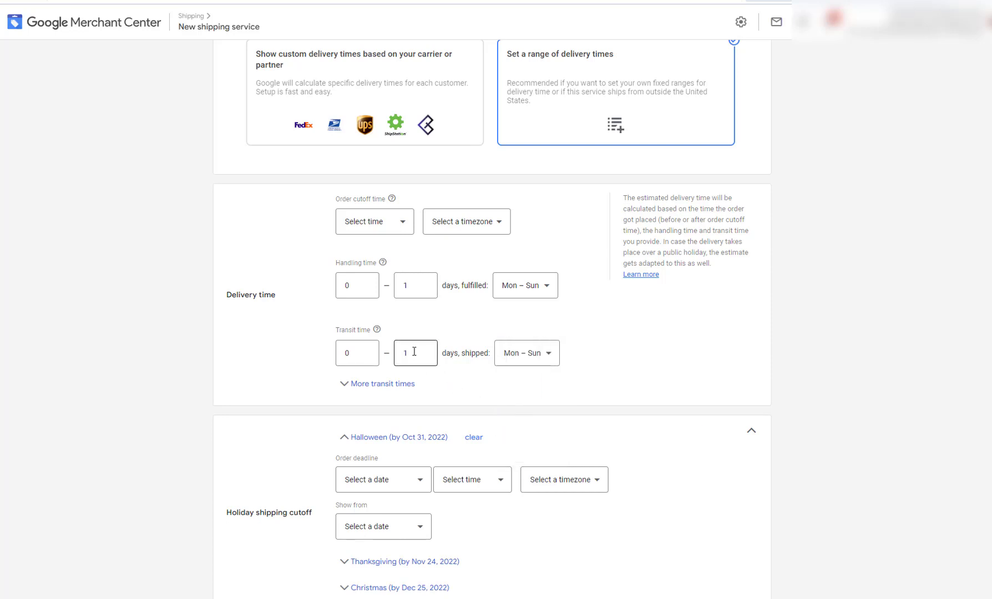
Step: Check the Halloween order deadline date picker without picking a date
{"action": "scroll", "coordinate": [402, 353], "scroll_direction": "down", "scroll_amount": 2}
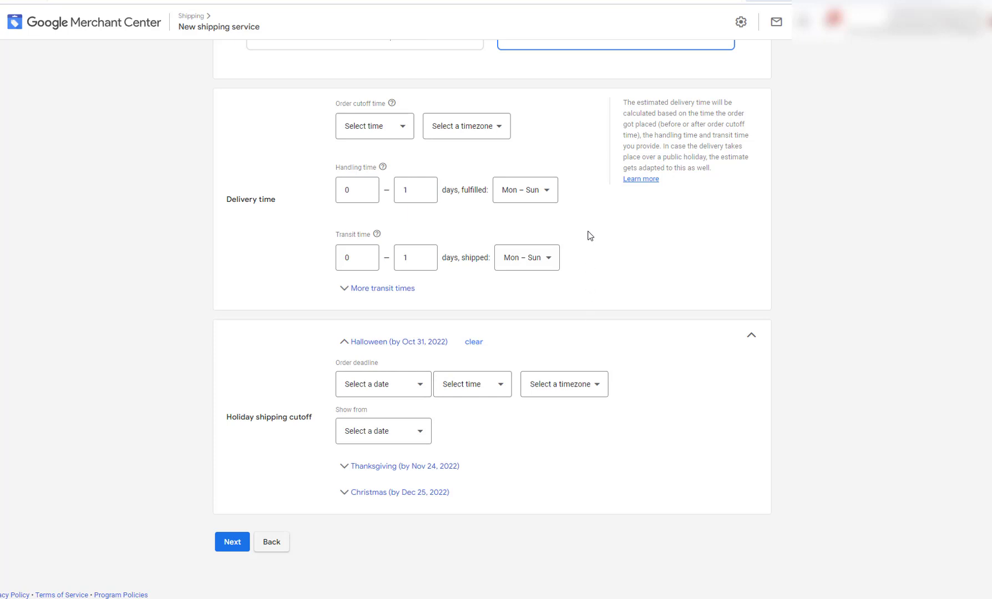
{"action": "left_click", "coordinate": [413, 383]}
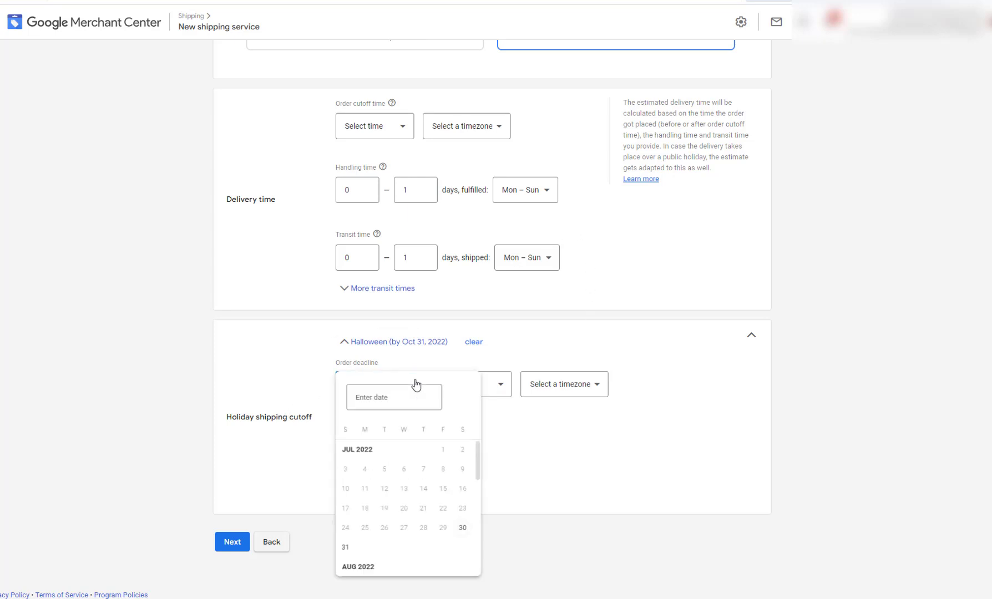
{"action": "left_click", "coordinate": [648, 414]}
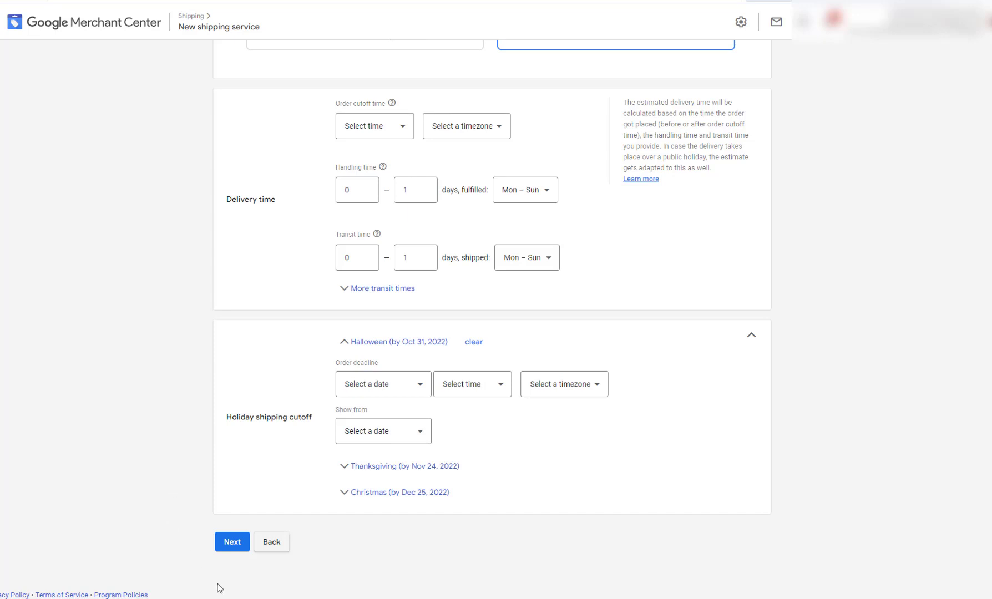
Step: Advance to the Shipping cost step, keeping Free shipping selected
{"action": "left_click", "coordinate": [230, 544]}
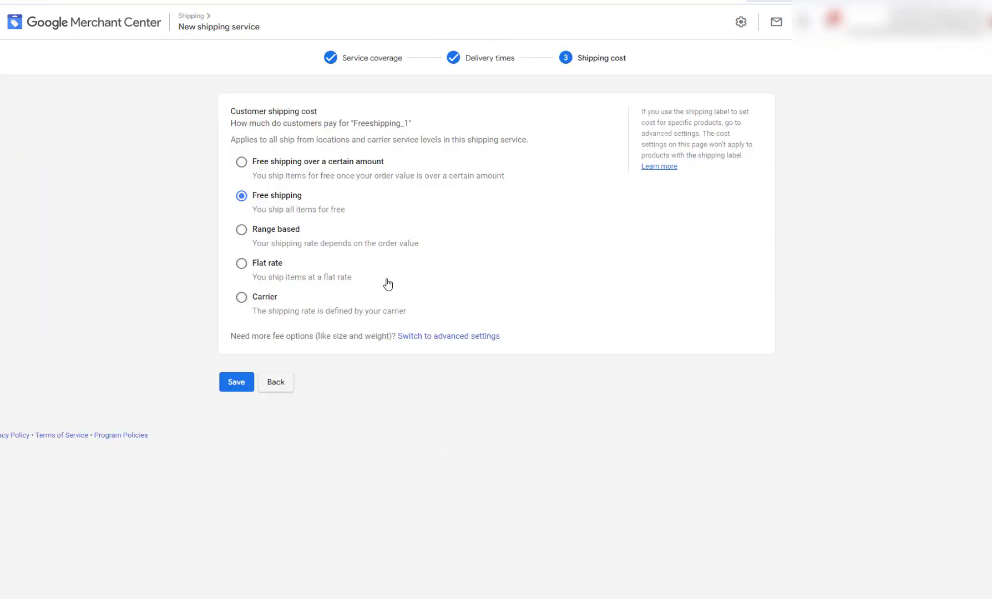